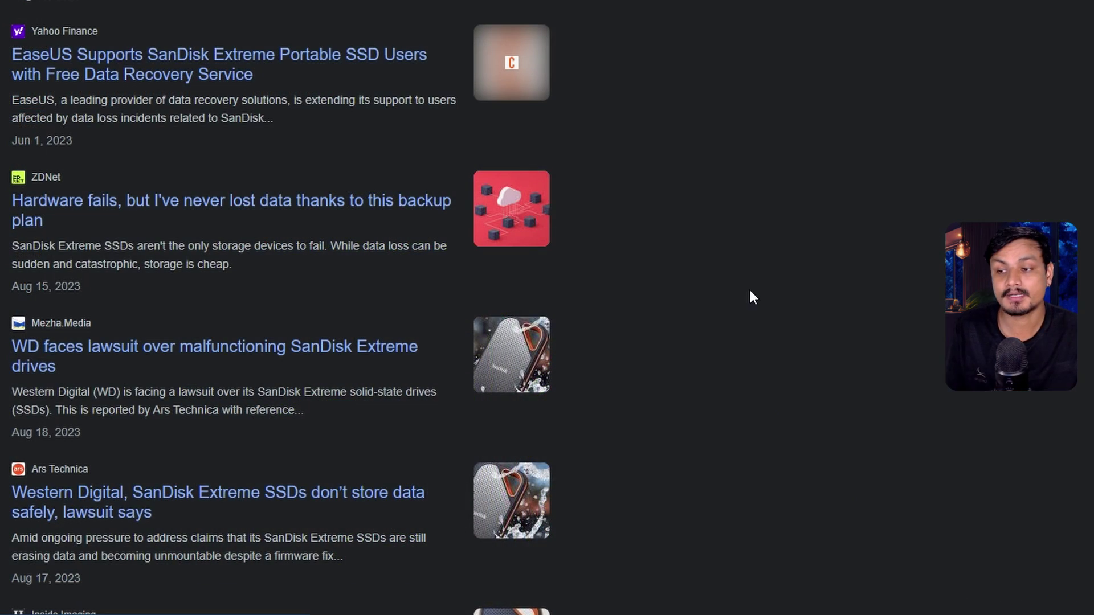
{"action": "scroll", "coordinate": [746, 268], "scroll_direction": "up", "scroll_amount": 1}
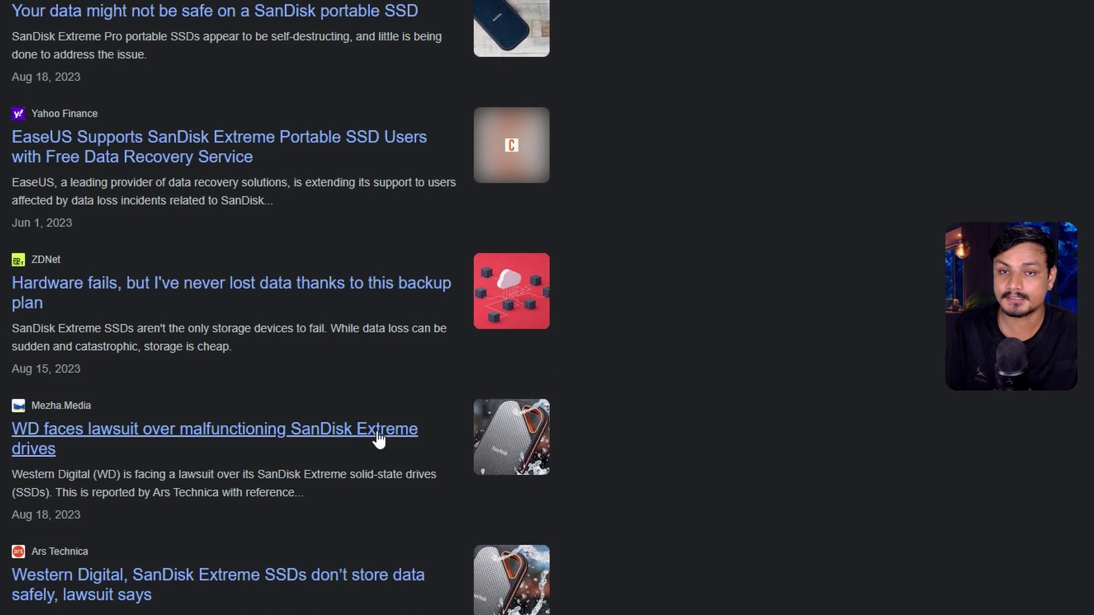
{"action": "scroll", "coordinate": [393, 389], "scroll_direction": "up", "scroll_amount": 2}
{"action": "scroll", "coordinate": [397, 379], "scroll_direction": "up", "scroll_amount": 1}
{"action": "scroll", "coordinate": [397, 377], "scroll_direction": "up", "scroll_amount": 1}
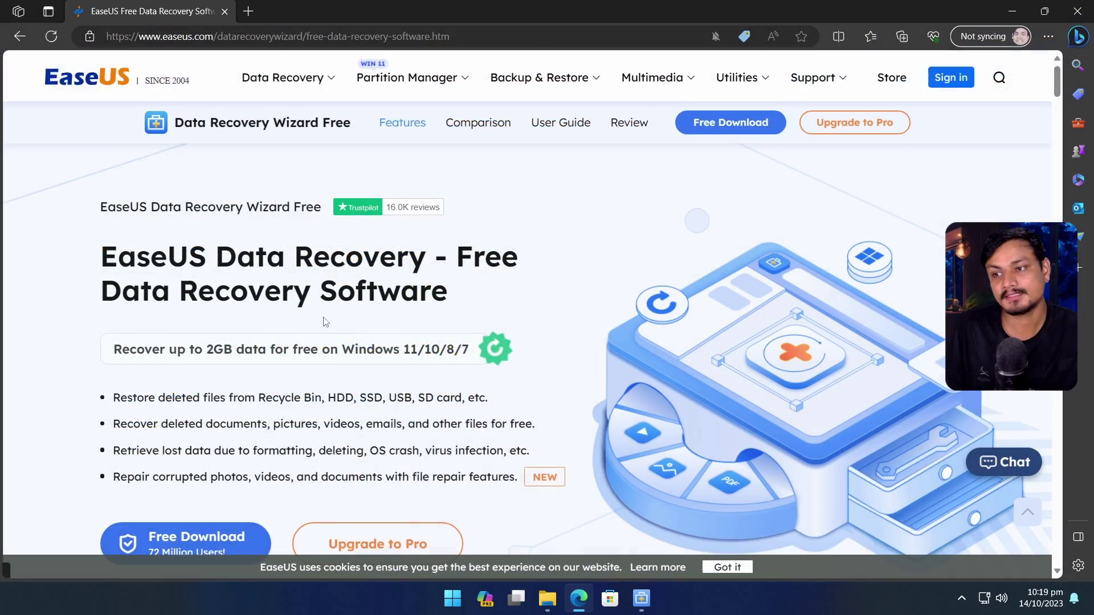
{"action": "scroll", "coordinate": [323, 321], "scroll_direction": "down", "scroll_amount": 1}
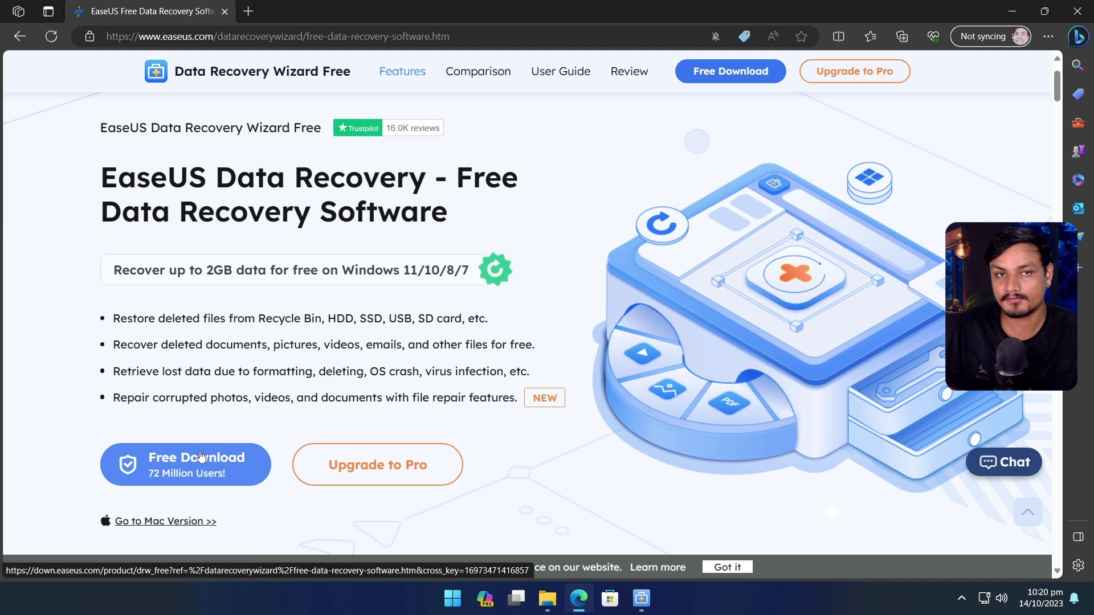
{"action": "scroll", "coordinate": [181, 391], "scroll_direction": "down", "scroll_amount": 1}
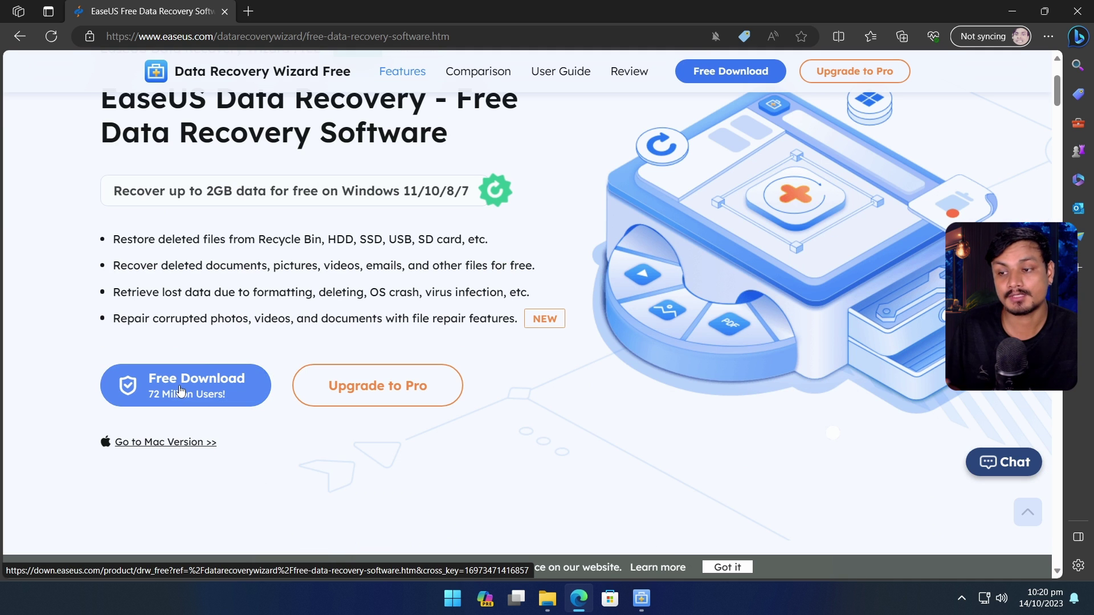
Download and launch EaseUS Data Recovery Wizard, then reposition its window.
{"action": "left_click", "coordinate": [221, 380]}
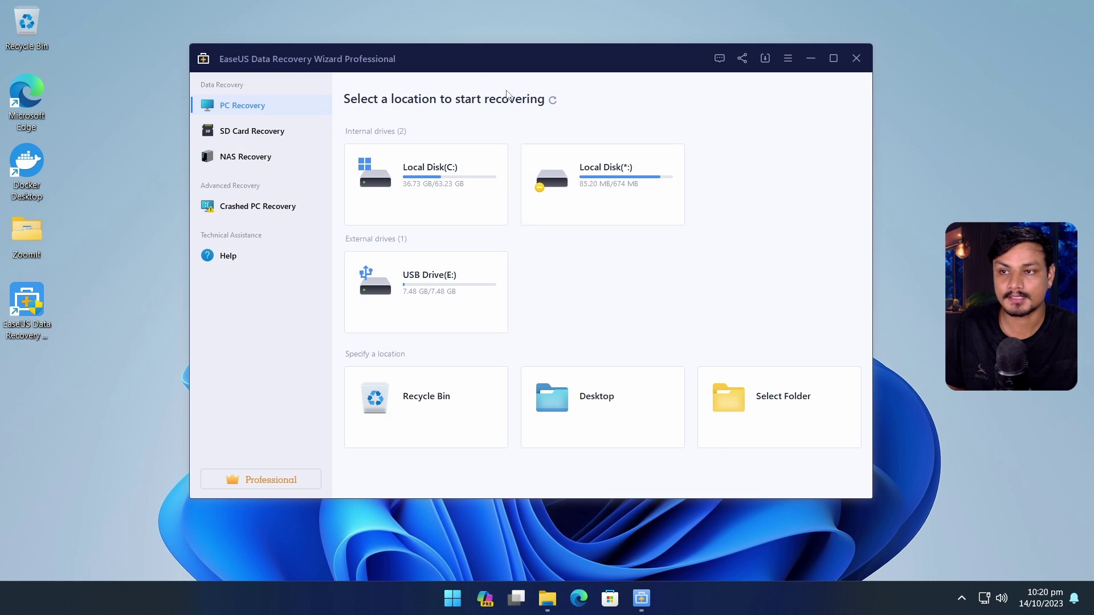
{"action": "mouse_move", "coordinate": [529, 58]}
{"action": "left_mouse_down"}
{"action": "mouse_move", "coordinate": [542, 71]}
{"action": "mouse_move", "coordinate": [508, 59]}
{"action": "left_mouse_up"}
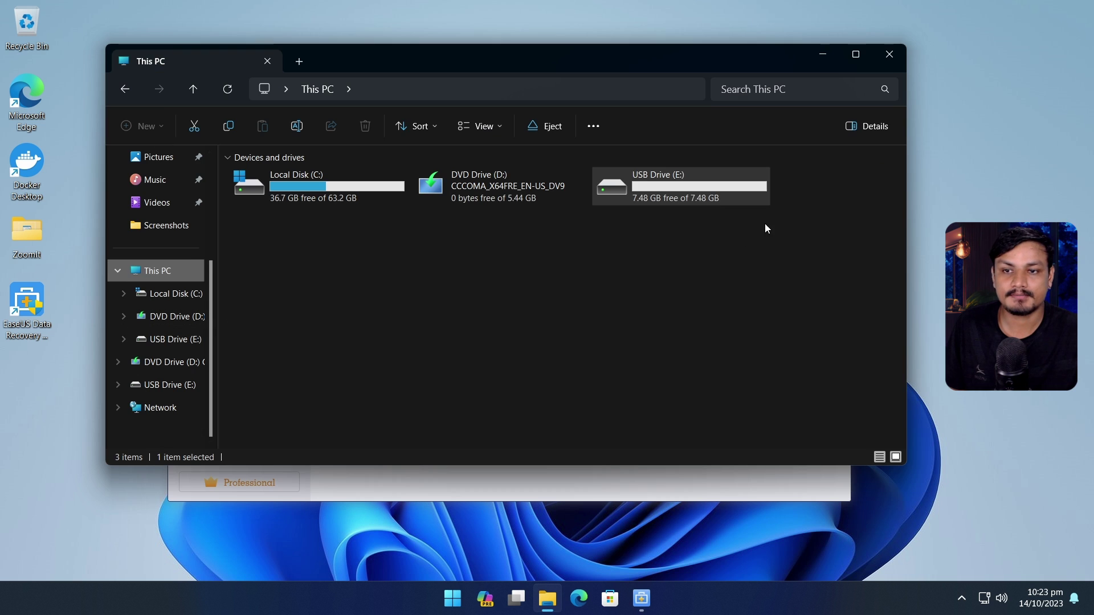
Verify USB Drive (E:) and the Recycle Bin are empty, then scan E: for lost files.
{"action": "double_click", "coordinate": [675, 183]}
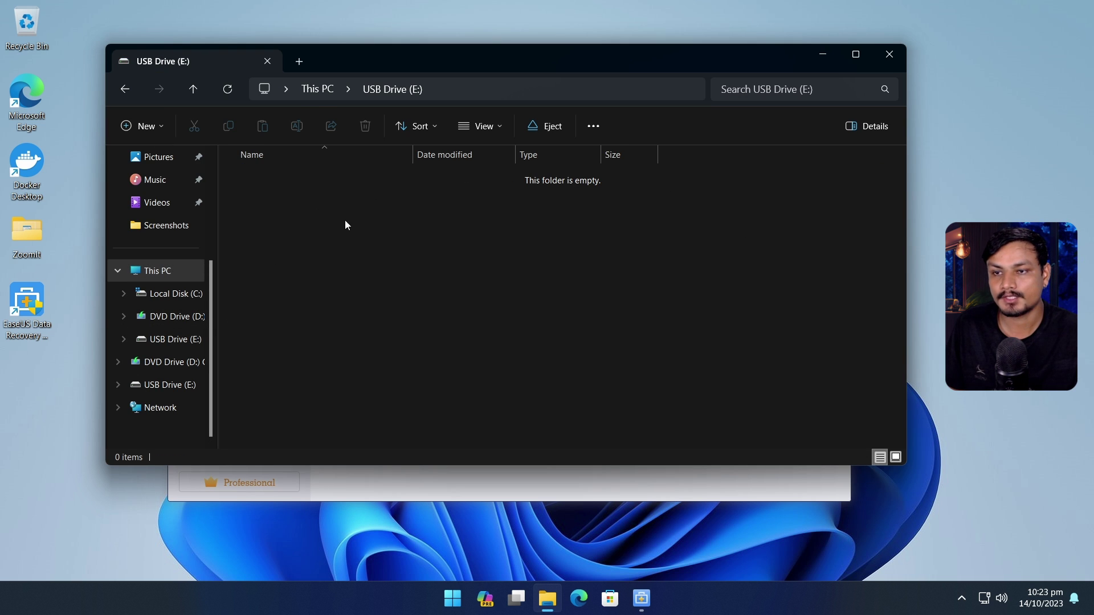
{"action": "left_click", "coordinate": [126, 89]}
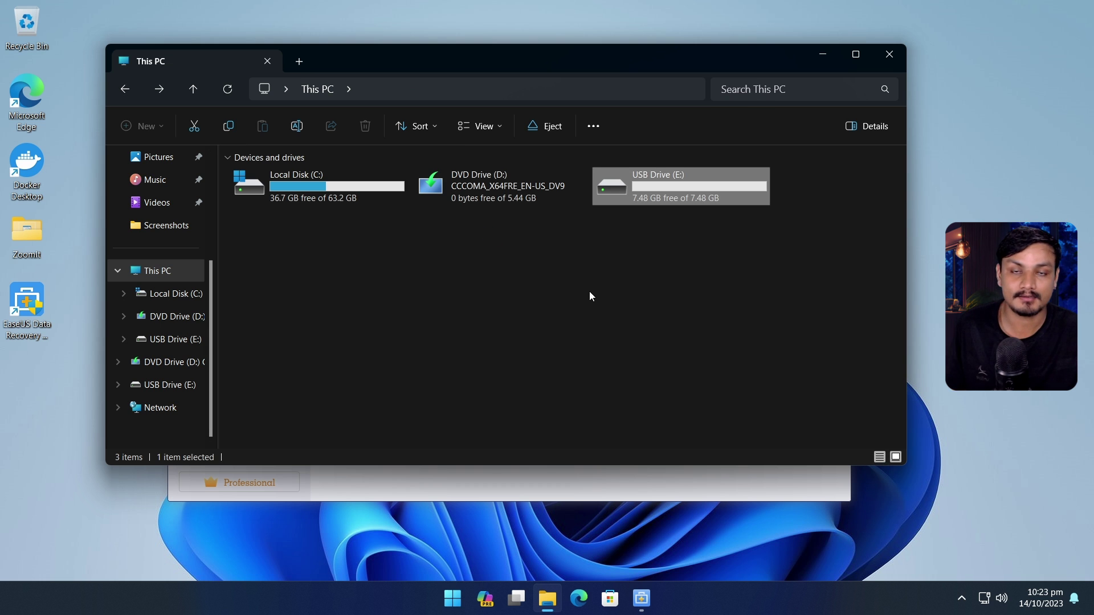
{"action": "double_click", "coordinate": [22, 30]}
{"action": "left_click_drag", "start_coordinate": [645, 100], "coordinate": [561, 151]}
{"action": "left_click", "coordinate": [853, 146]}
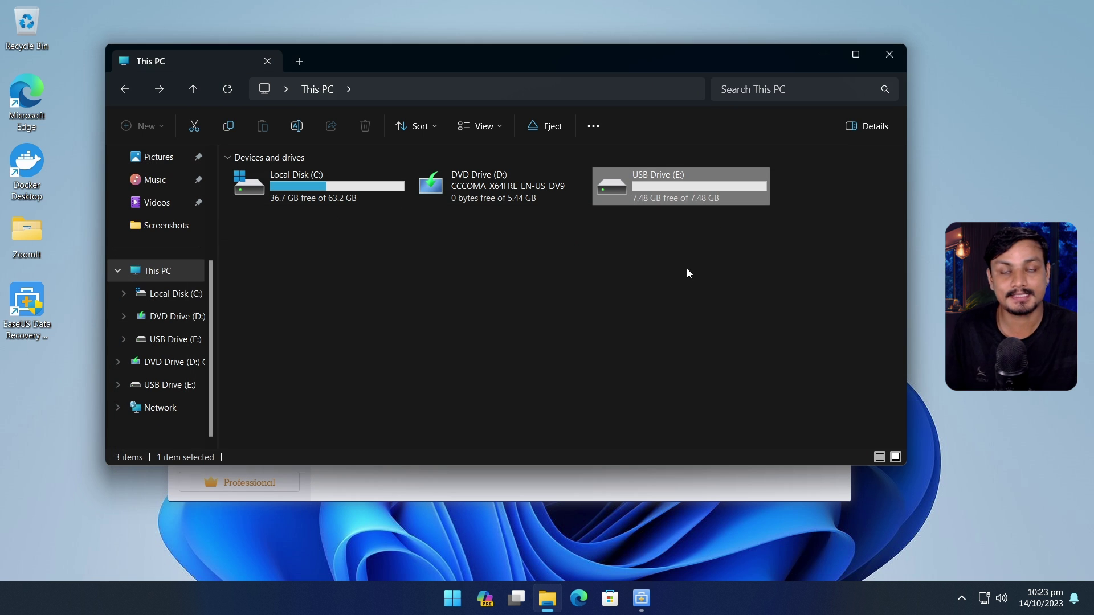
{"action": "left_click", "coordinate": [890, 56]}
{"action": "left_click", "coordinate": [400, 328]}
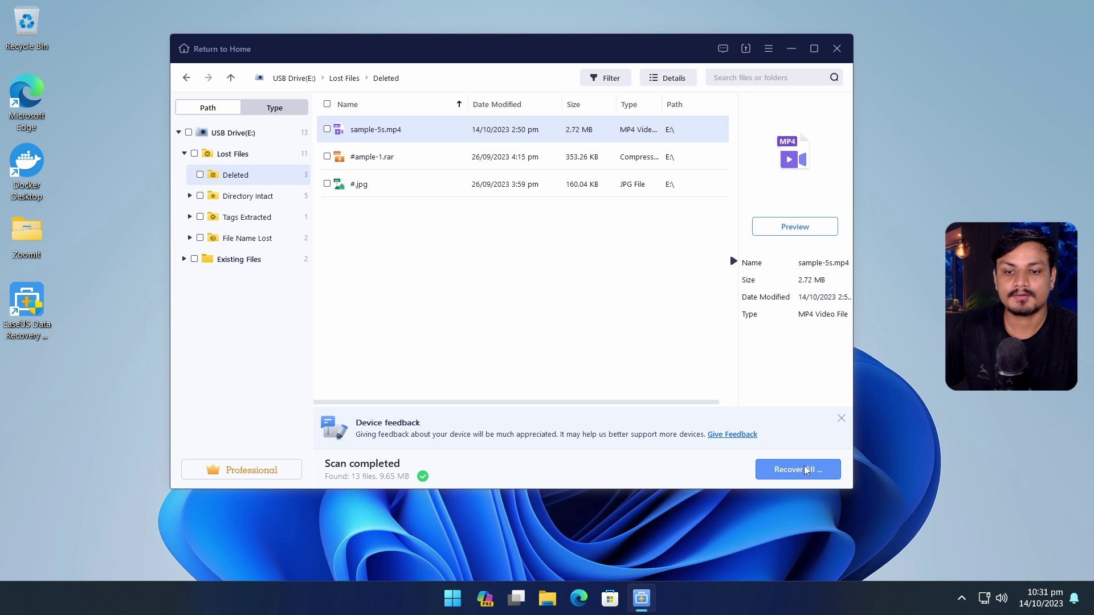
Preview the deleted #.jpg, #ample-1.rar and sample-5s.mp4 files.
{"action": "key", "text": "Down"}
{"action": "key", "text": "Down"}
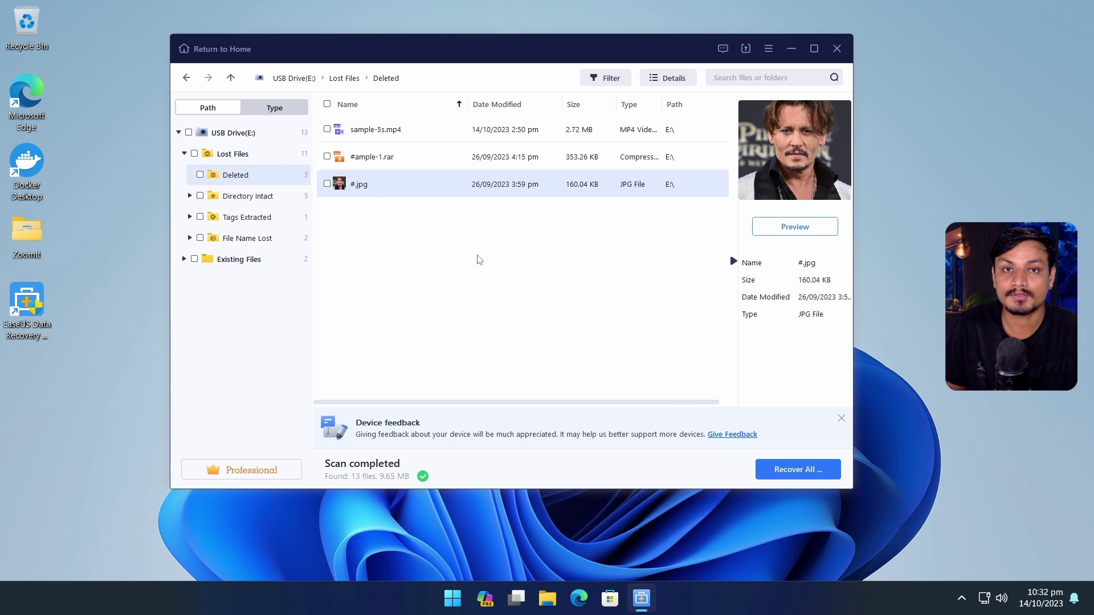
{"action": "left_click", "coordinate": [399, 163]}
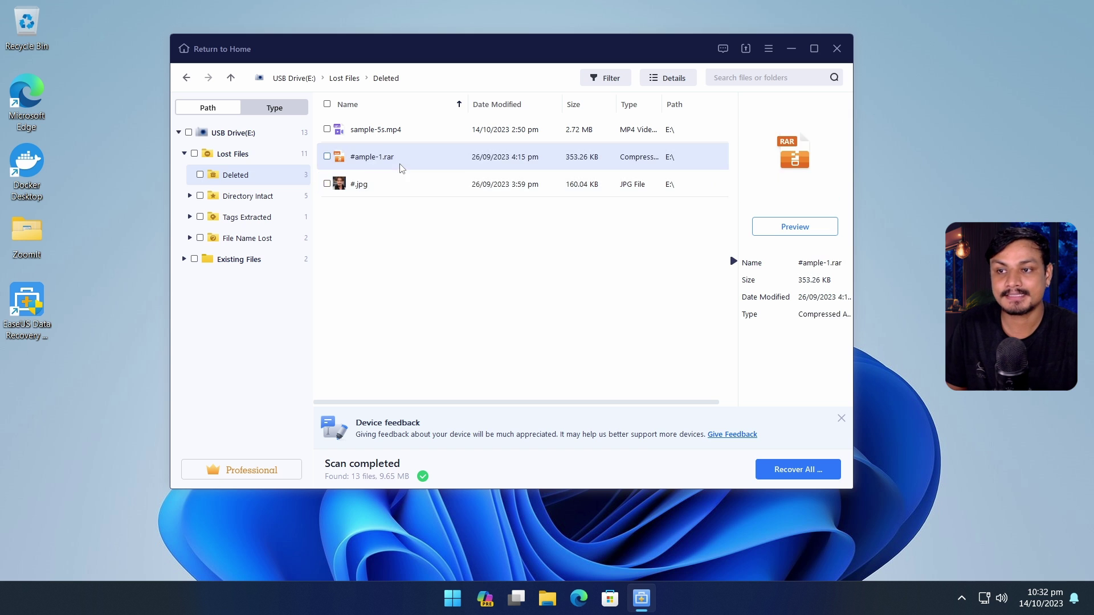
{"action": "left_click", "coordinate": [402, 188]}
{"action": "left_click", "coordinate": [410, 167]}
{"action": "left_click", "coordinate": [412, 138]}
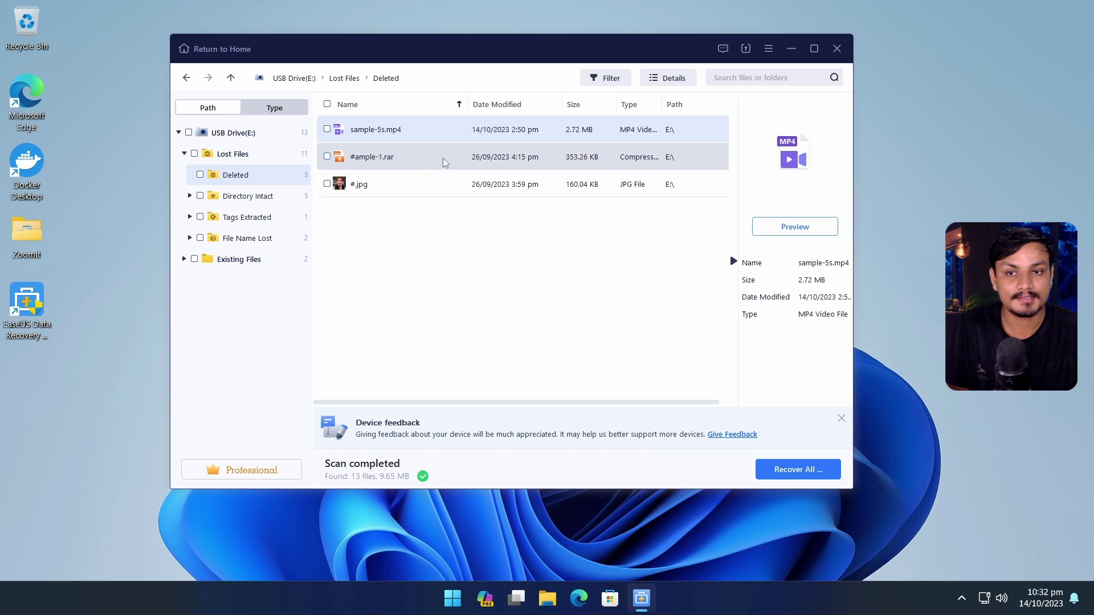
Mark sample-5s.mp4, #ample-1.rar and #.jpg for recovery, totalling 3.22 MB.
{"action": "left_click", "coordinate": [327, 129]}
{"action": "left_click", "coordinate": [327, 156]}
{"action": "left_click", "coordinate": [326, 184]}
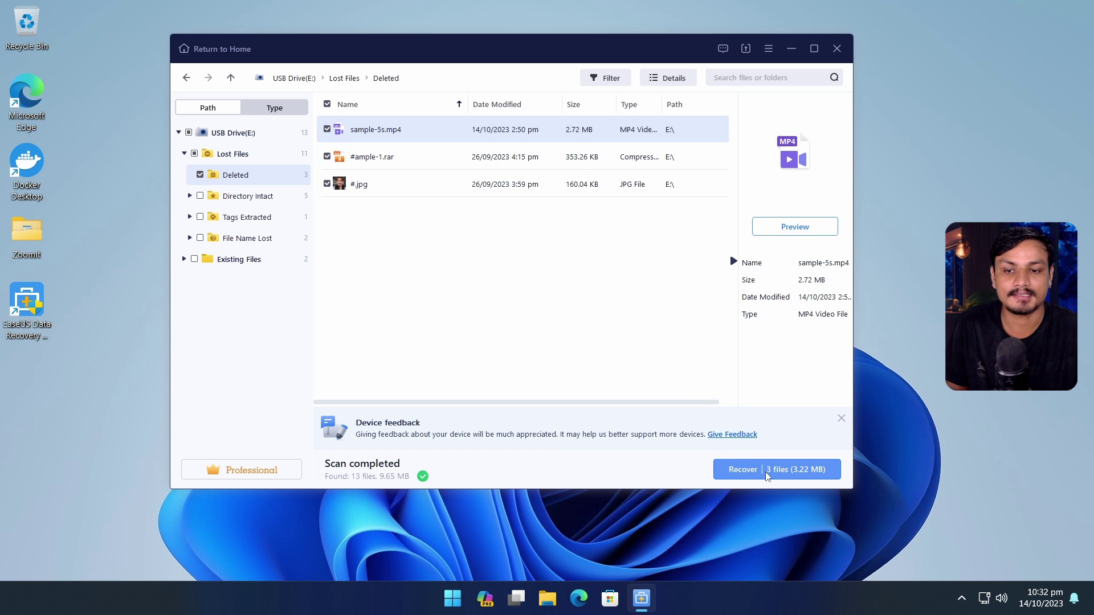
Recover the three marked files into a new 'DTAT Lost' folder on Local Disk (C:).
{"action": "left_click", "coordinate": [766, 477]}
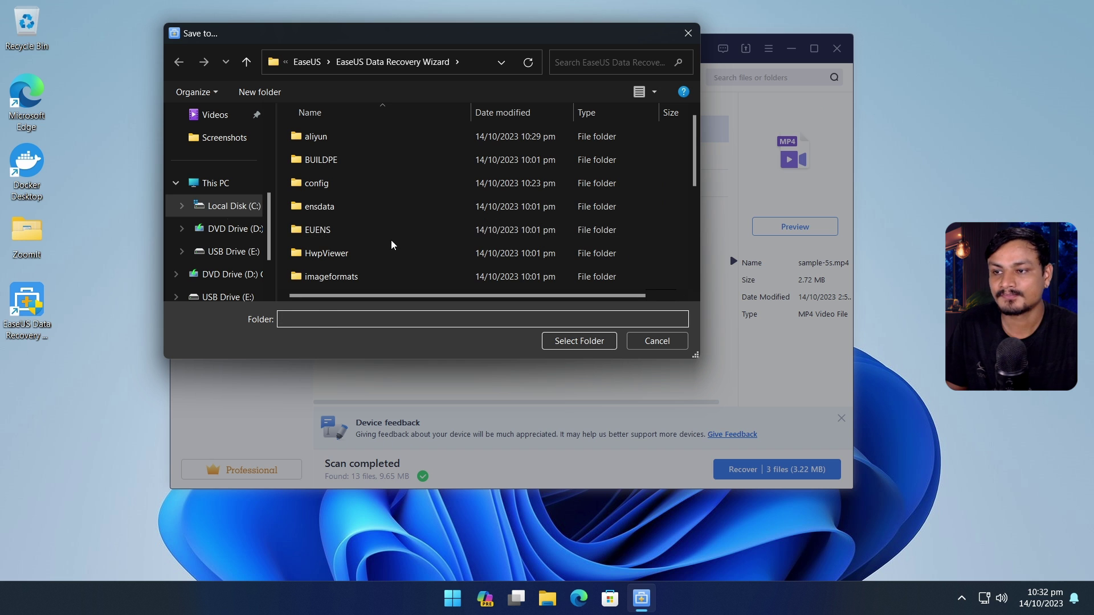
{"action": "left_click", "coordinate": [231, 213]}
{"action": "scroll", "coordinate": [385, 239], "scroll_direction": "down", "scroll_amount": 1}
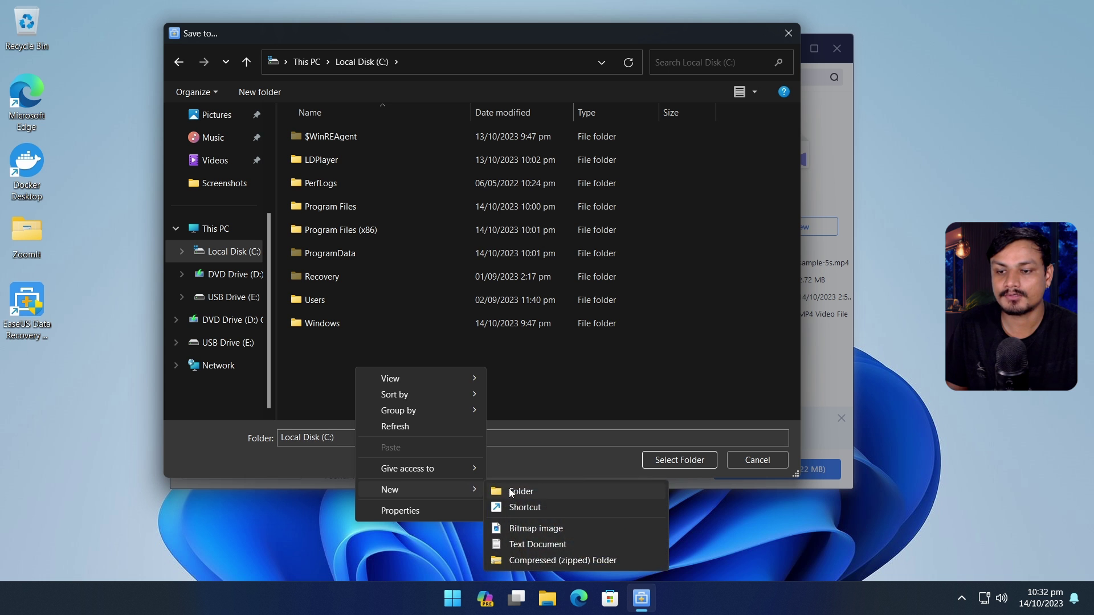
{"action": "mouse_move", "coordinate": [419, 488]}
{"action": "left_click", "coordinate": [522, 491]}
{"action": "type", "text": "DTAT "}
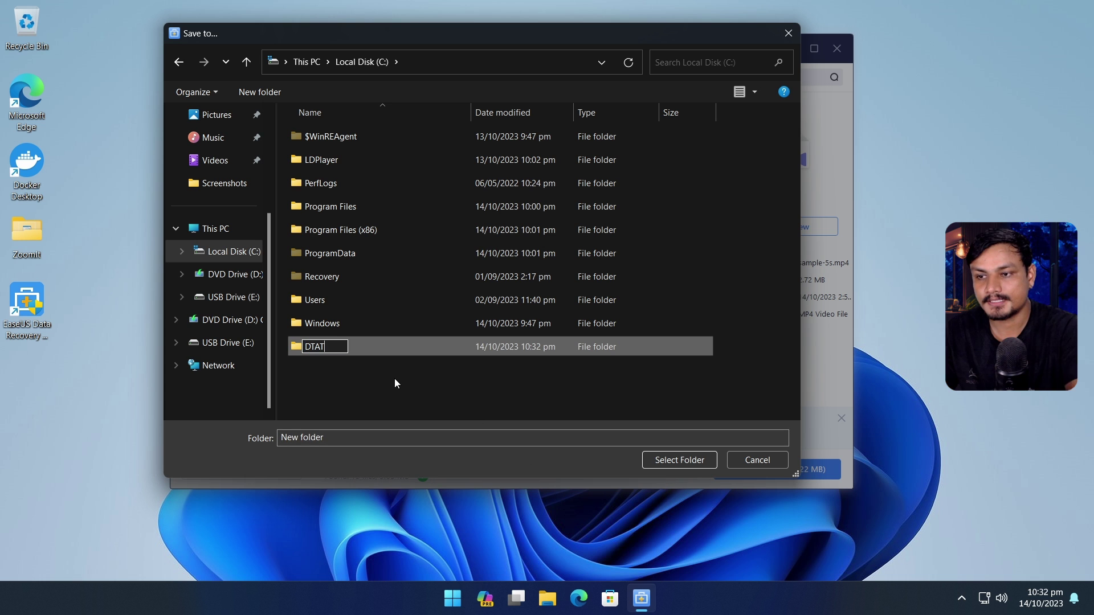
{"action": "type", "text": "Lost"}
{"action": "key", "text": "Return"}
{"action": "key", "text": "Return"}
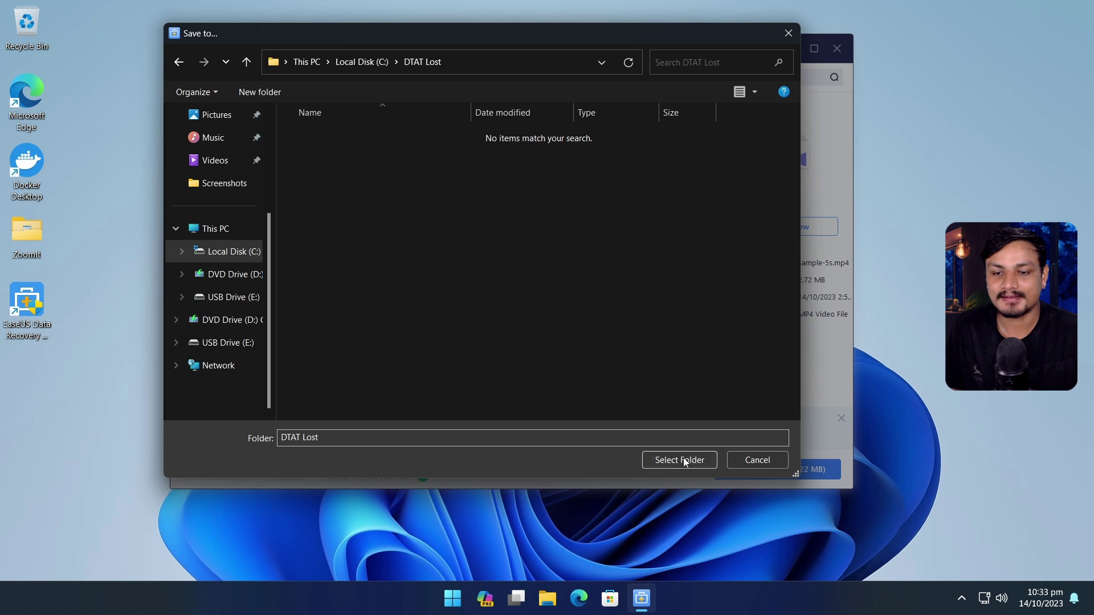
{"action": "left_click", "coordinate": [680, 460]}
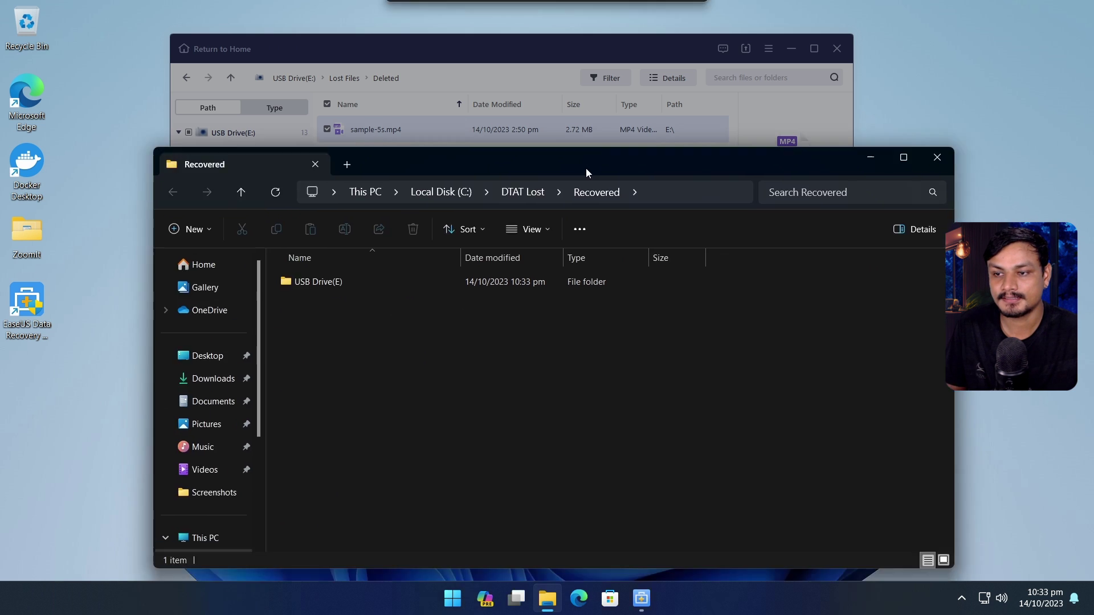
Open the recovered #.jpg from Recovered > USB Drive(E) > Lost Files > Deleted.
{"action": "left_click_drag", "start_coordinate": [516, 328], "coordinate": [578, 122]}
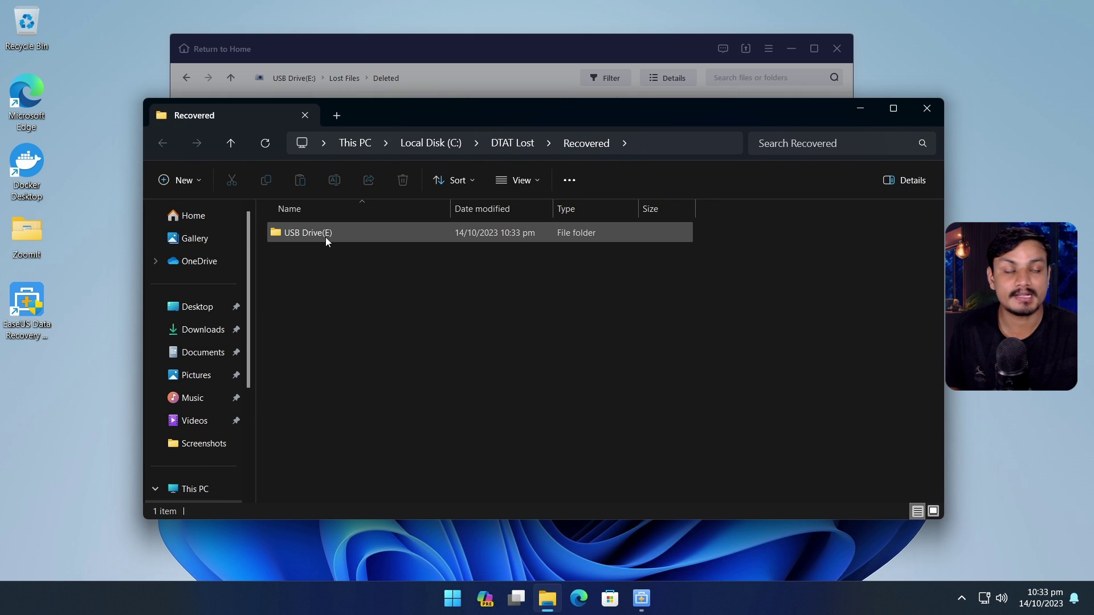
{"action": "mouse_move", "coordinate": [245, 436]}
{"action": "double_click", "coordinate": [341, 229]}
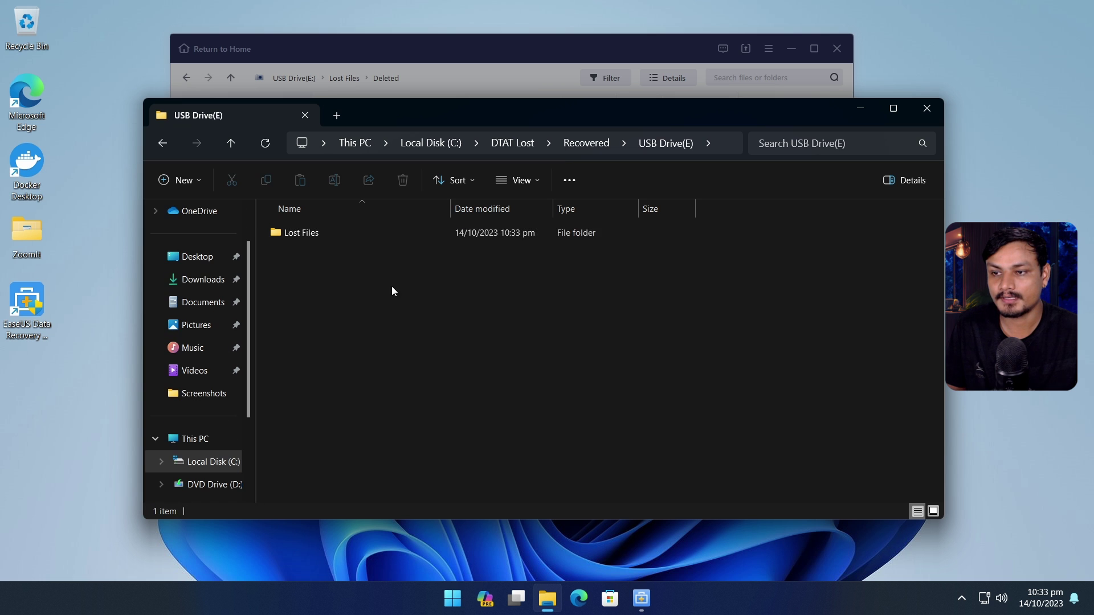
{"action": "double_click", "coordinate": [317, 235]}
{"action": "double_click", "coordinate": [318, 236]}
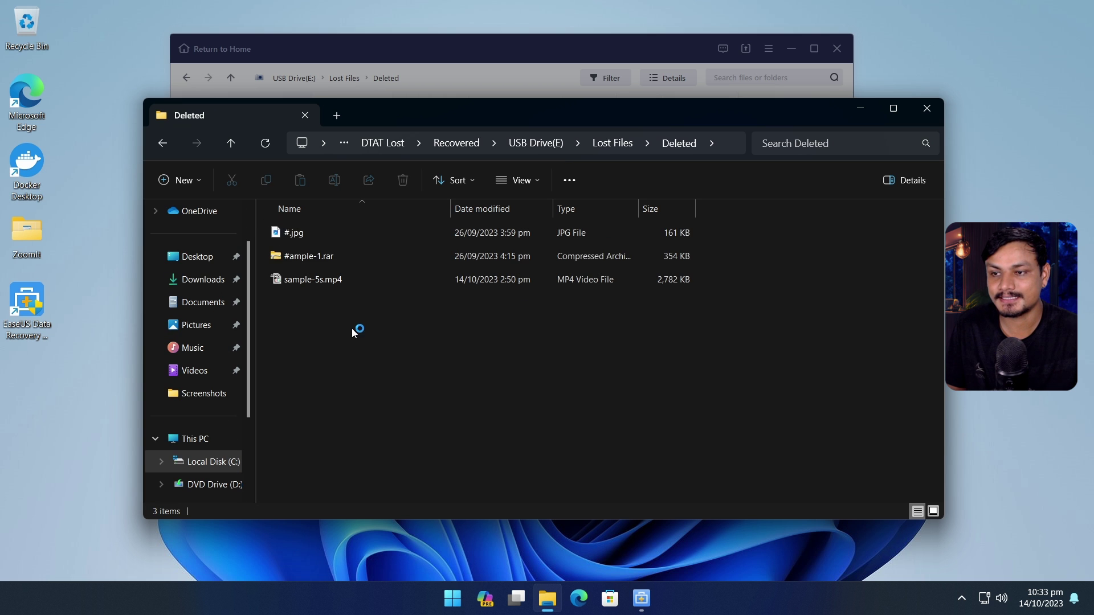
{"action": "double_click", "coordinate": [318, 234]}
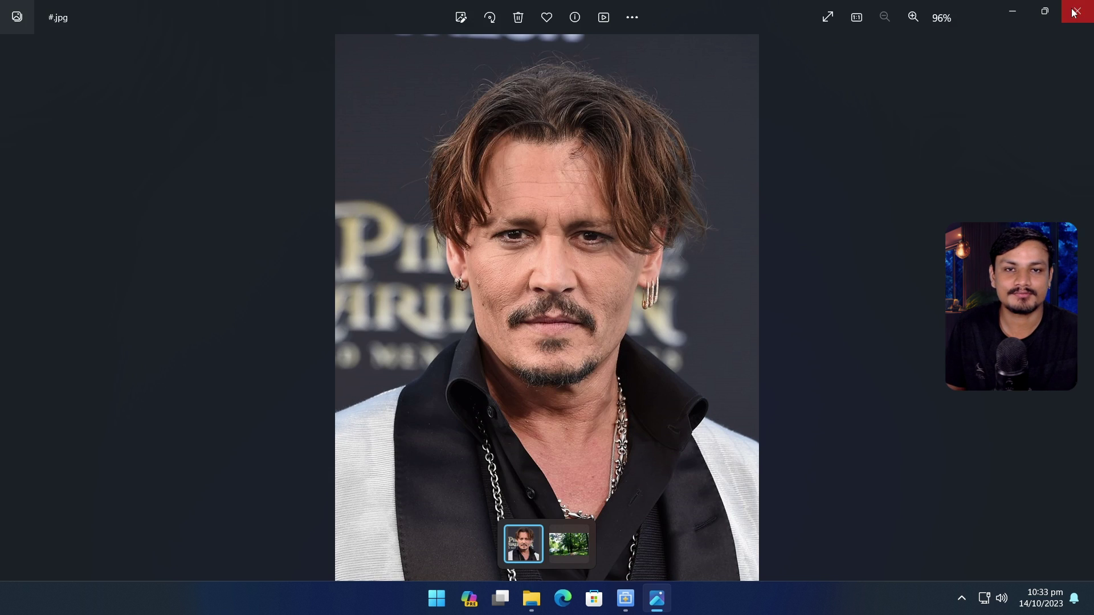
{"action": "left_click", "coordinate": [1077, 11]}
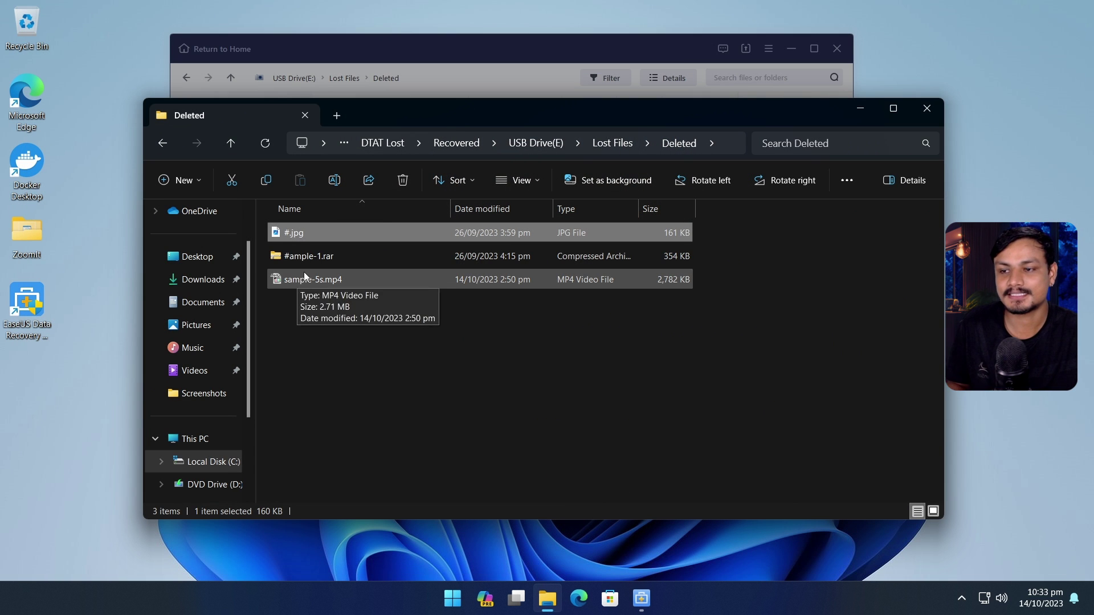
Play the recovered sample-5s.mp4 video to confirm it works, then close the player.
{"action": "left_click", "coordinate": [312, 259]}
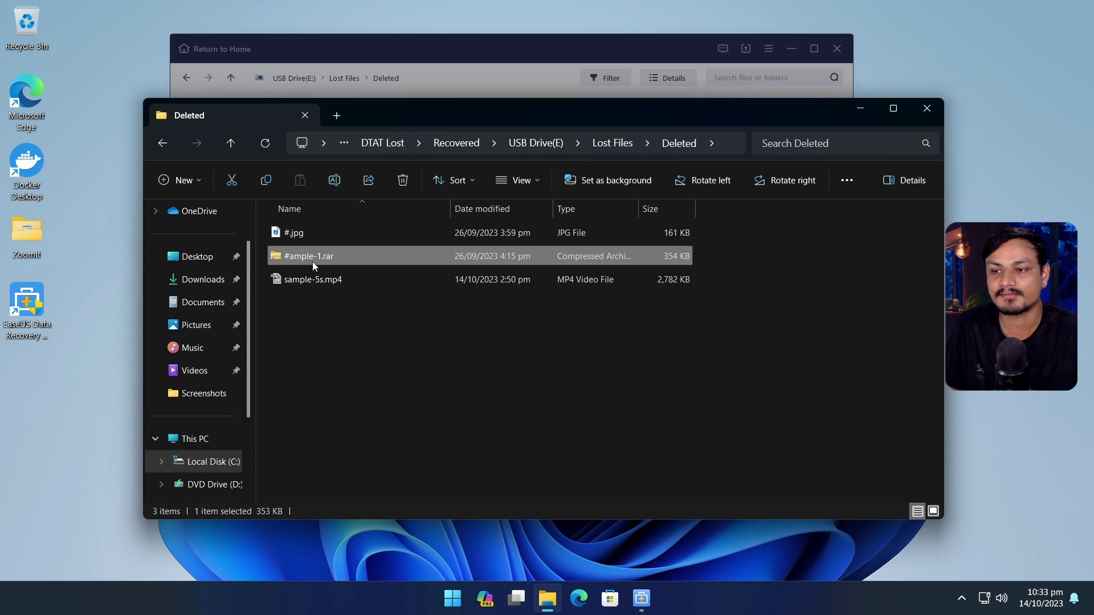
{"action": "double_click", "coordinate": [318, 279]}
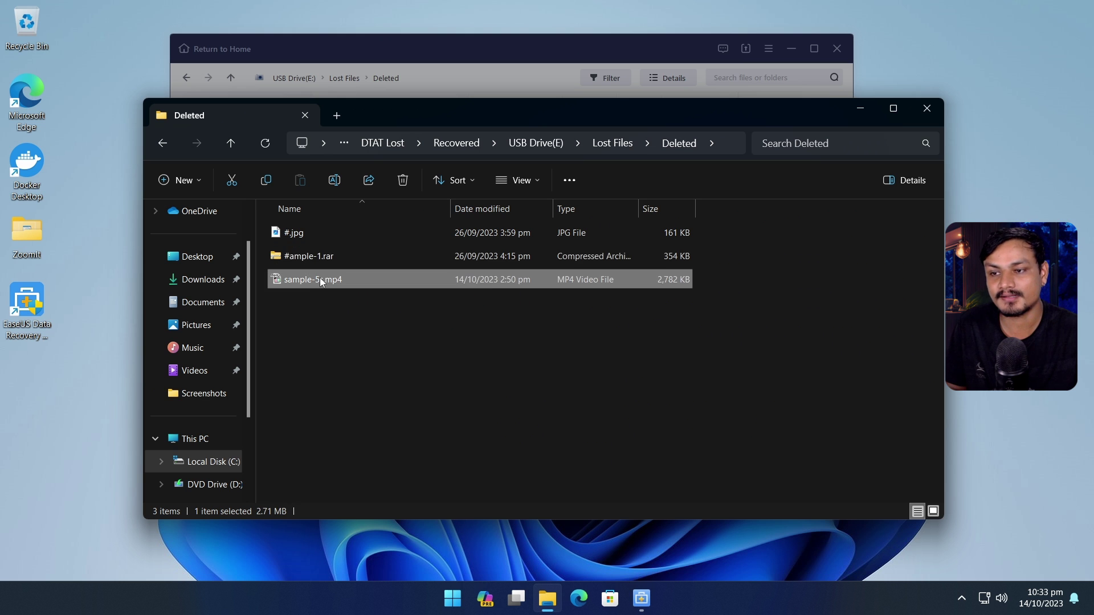
{"action": "left_click", "coordinate": [596, 509]}
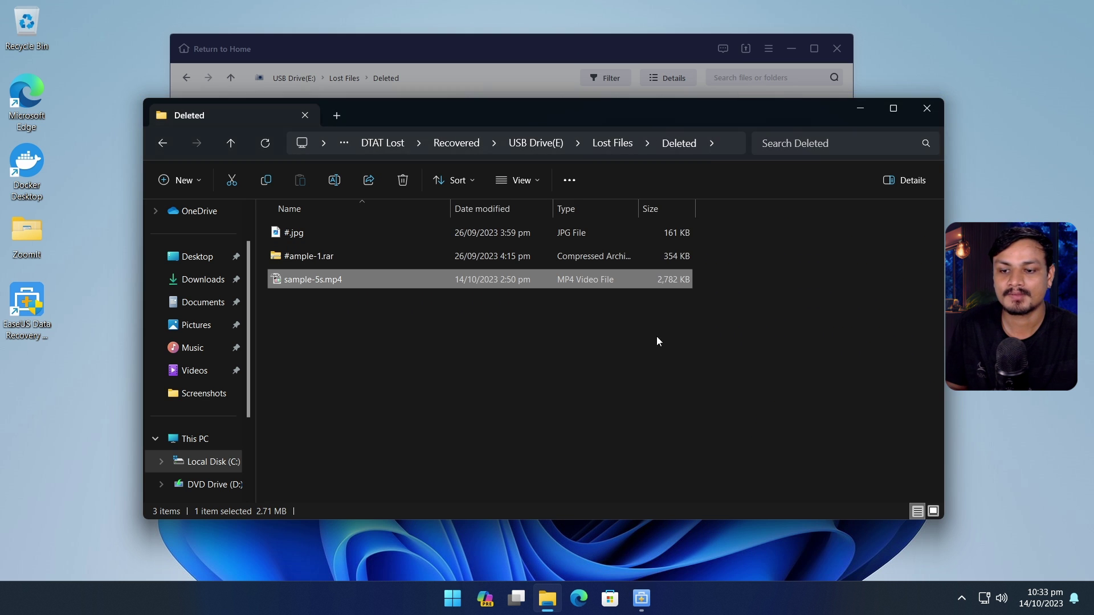
{"action": "double_click", "coordinate": [405, 276]}
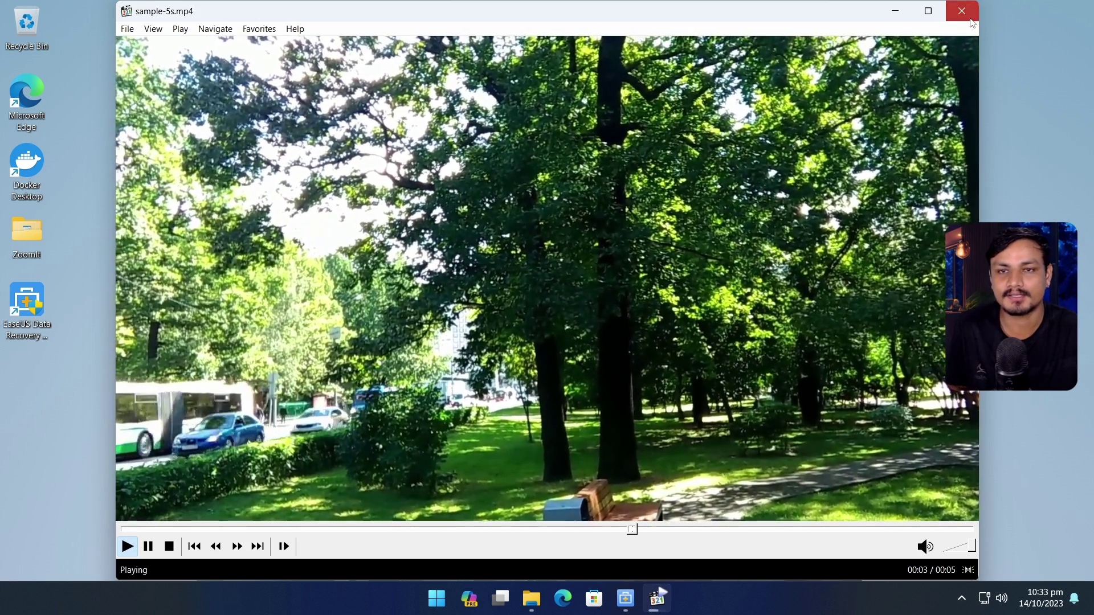
{"action": "left_click", "coordinate": [961, 11]}
Close the recovered files folder, dismiss Recover Complete, and go back to the USB Drive(E:) root.
{"action": "key", "text": "ctrl+a"}
{"action": "key", "text": "alt+F4"}
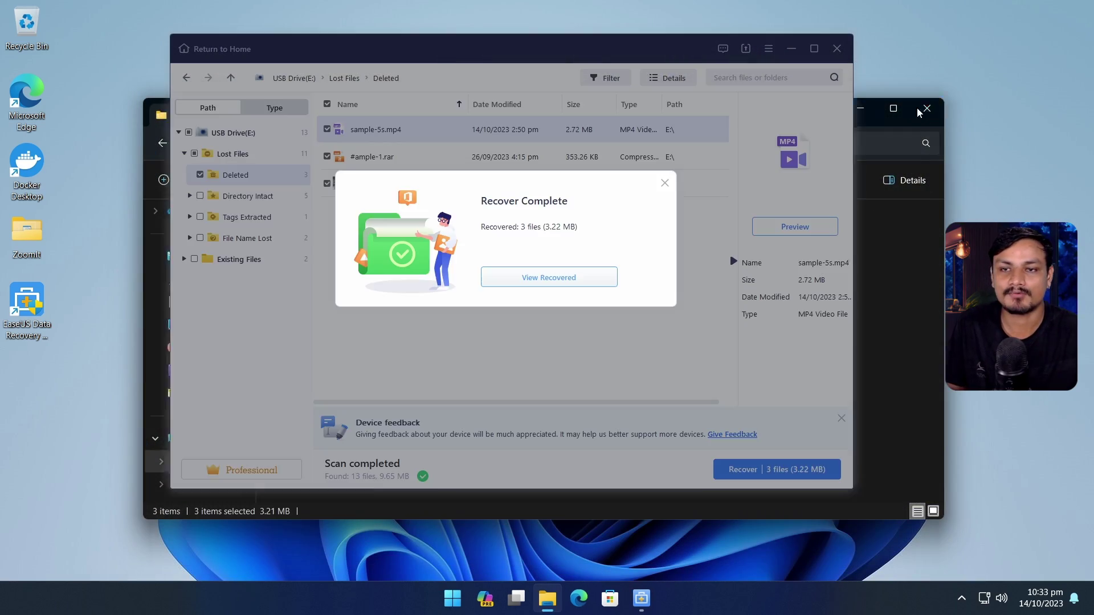
{"action": "left_click", "coordinate": [665, 183]}
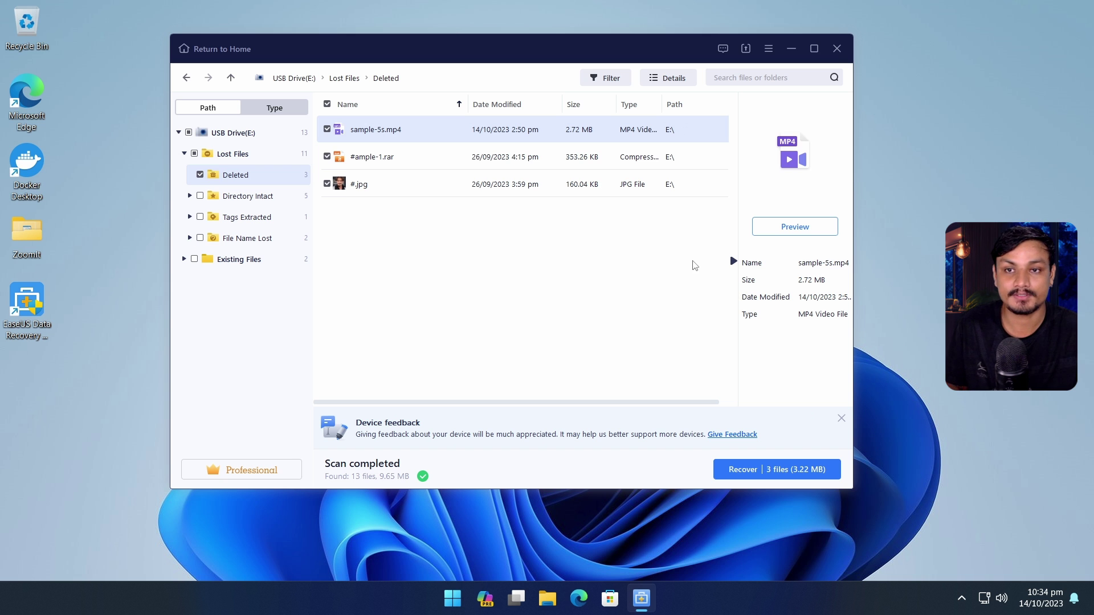
{"action": "left_click", "coordinate": [186, 78]}
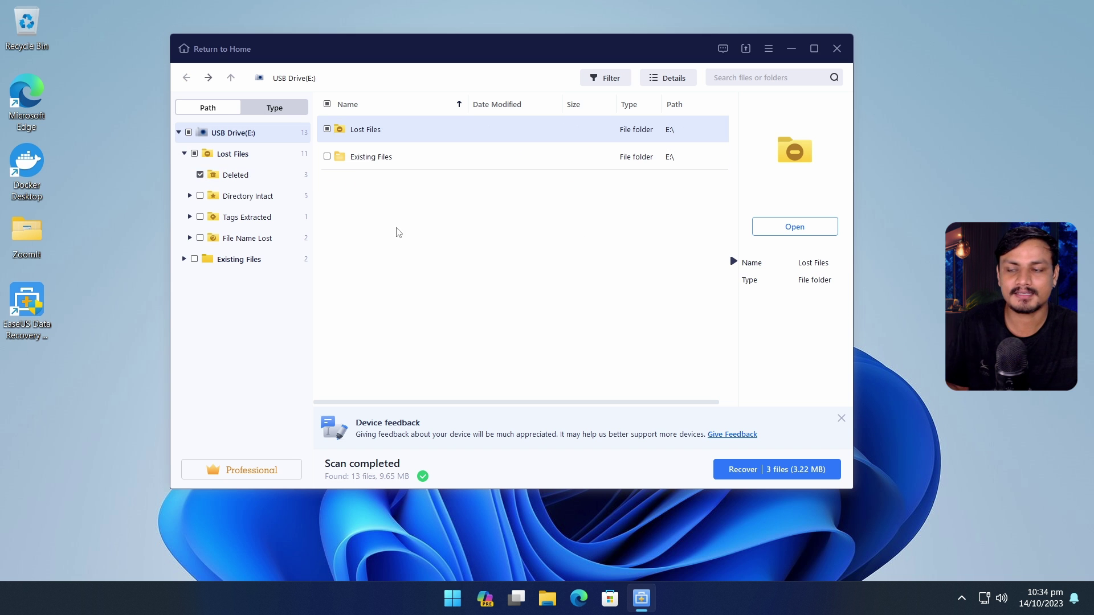